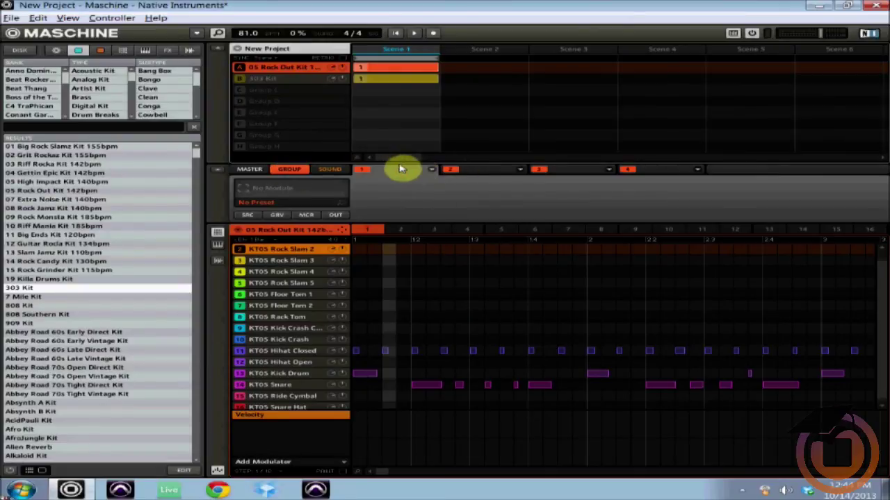
Load Distortion into the Rock Out Kit's first FX slot, with Color 83%, Tone Mod adjusted and Mix 73%
click(432, 169)
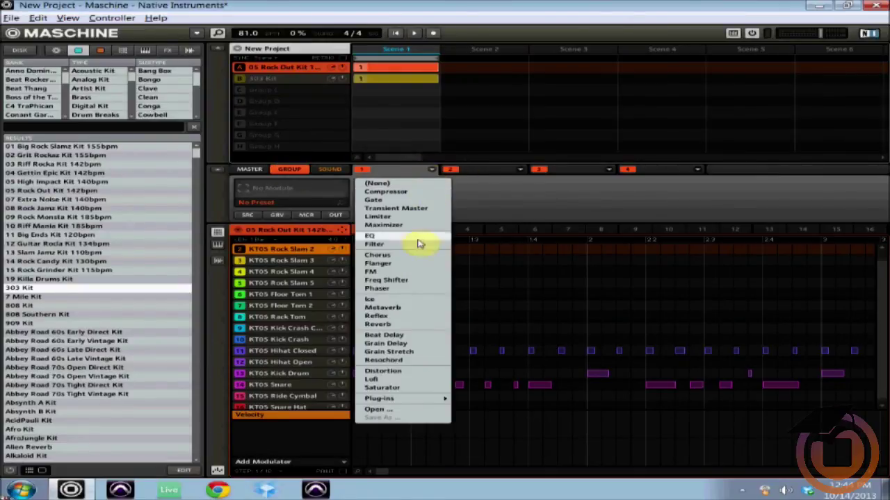
click(385, 372)
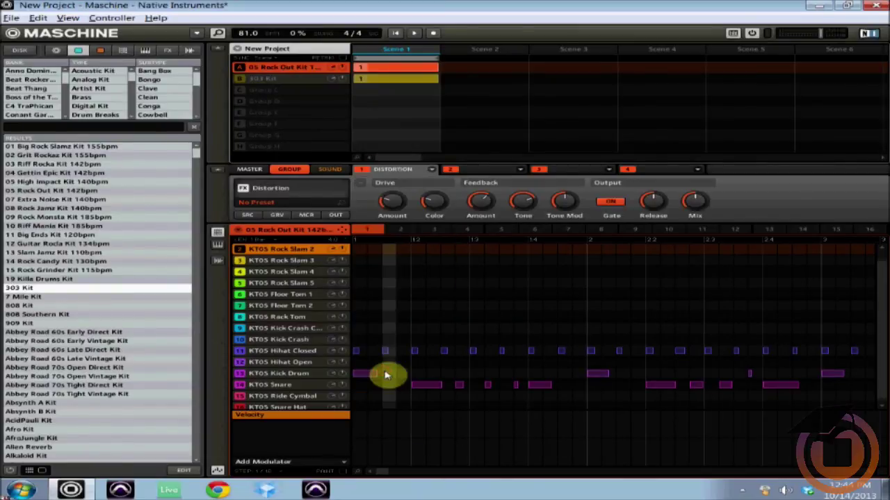
drag(433, 202, 388, 180)
drag(433, 205, 460, 199)
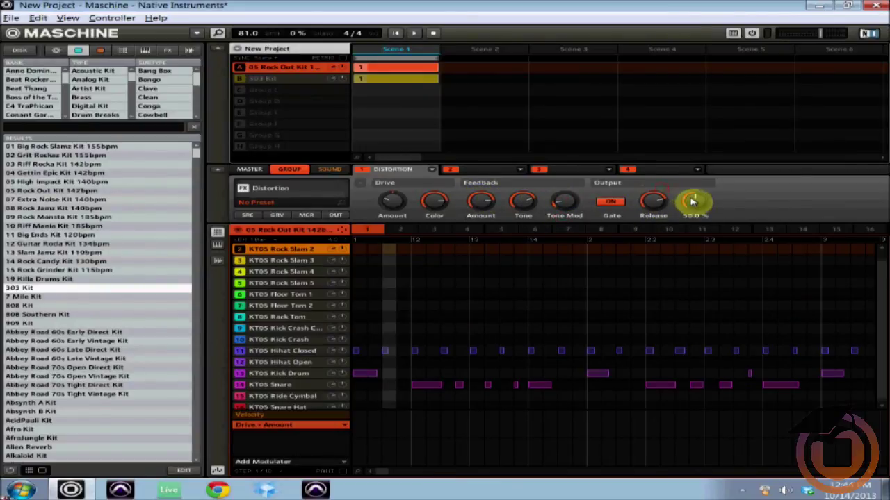
mouse_move(687, 201)
mouse_down()
mouse_move(688, 182)
mouse_move(695, 200)
mouse_up()
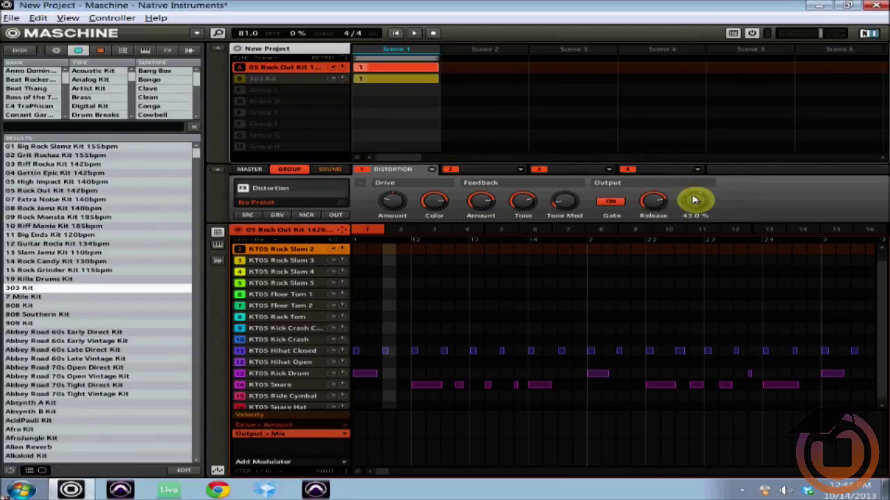
mouse_move(576, 200)
mouse_down()
mouse_move(572, 188)
mouse_move(574, 198)
mouse_up()
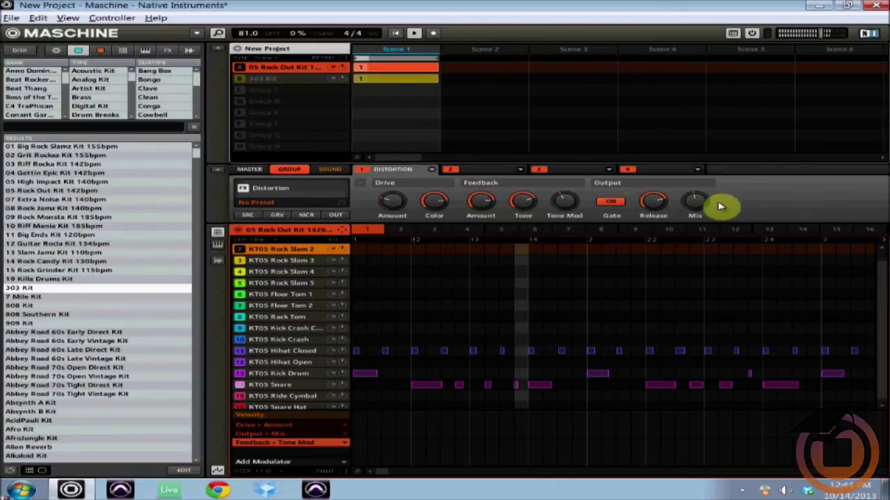
mouse_move(699, 201)
mouse_down()
mouse_move(703, 195)
mouse_move(696, 200)
mouse_up()
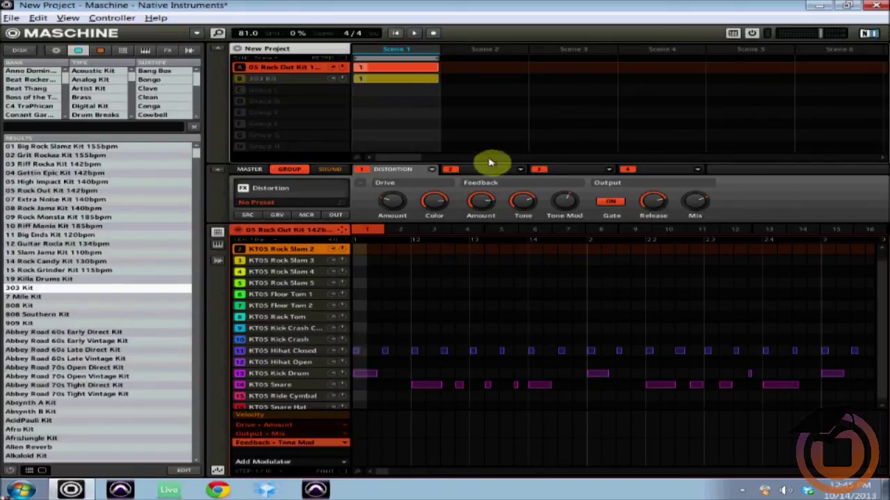
Start a Save As for the distortion slot, naming the preset 'Custom distortion 1'
click(436, 170)
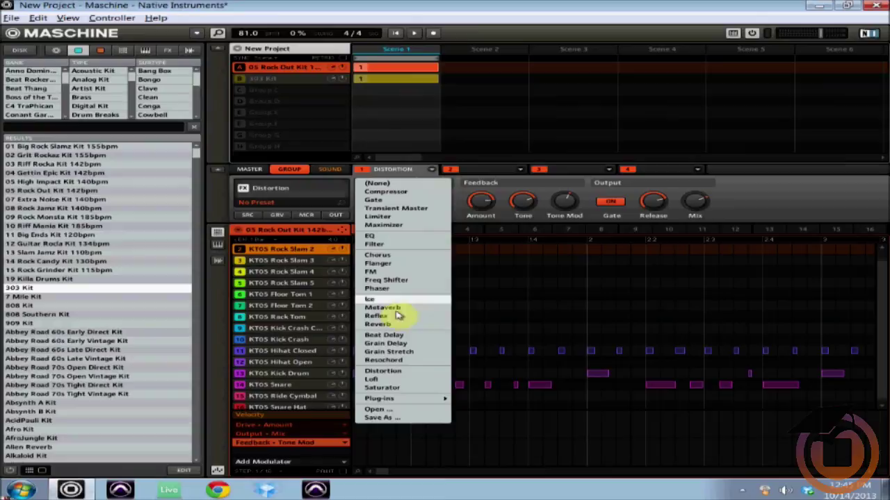
click(378, 417)
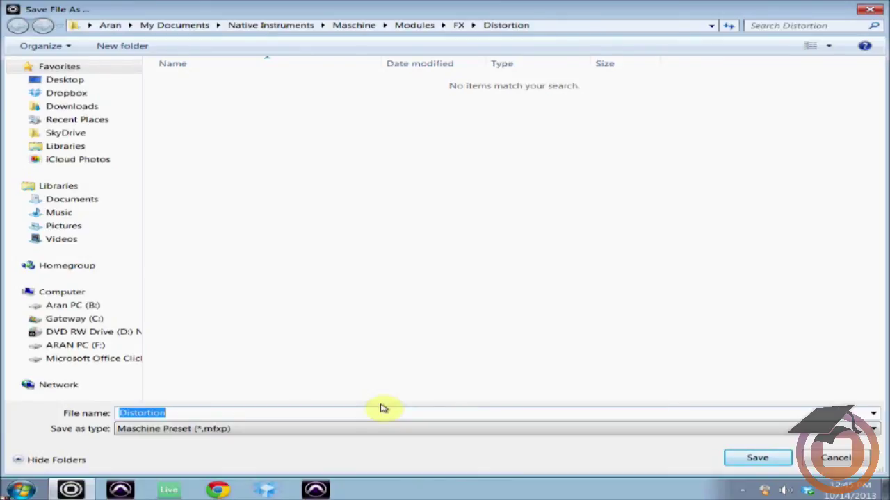
text(Custom )
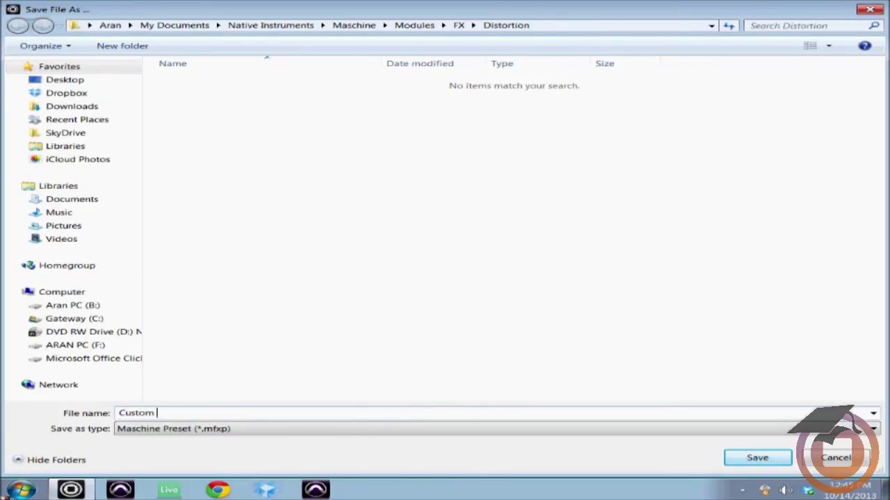
text(distortion 1)
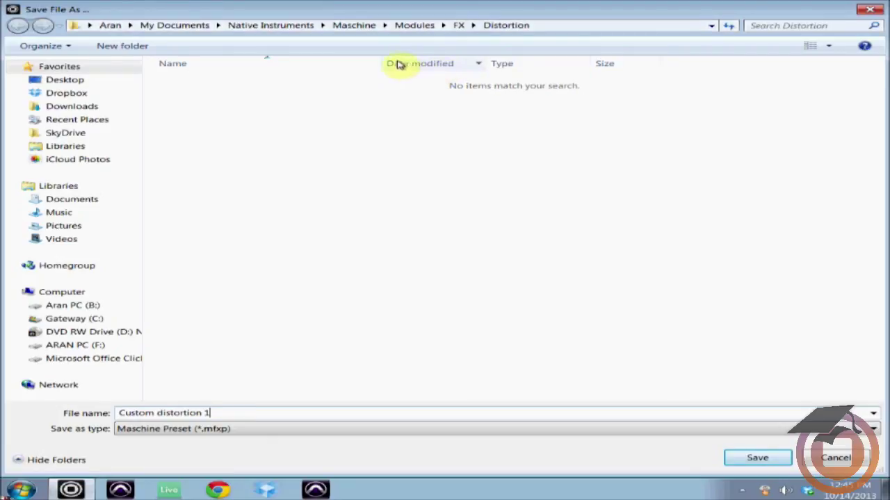
Browse to Maschine > Modules > FX > Jaxin Effects and save the preset there
click(428, 27)
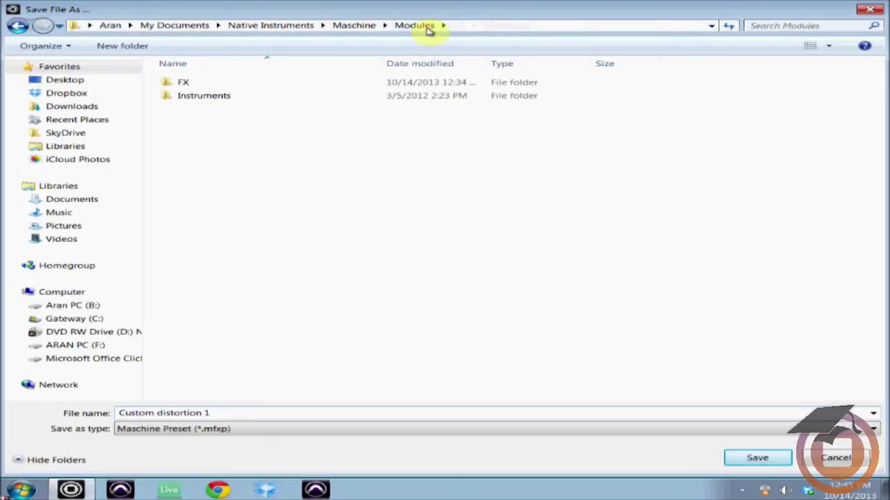
click(355, 29)
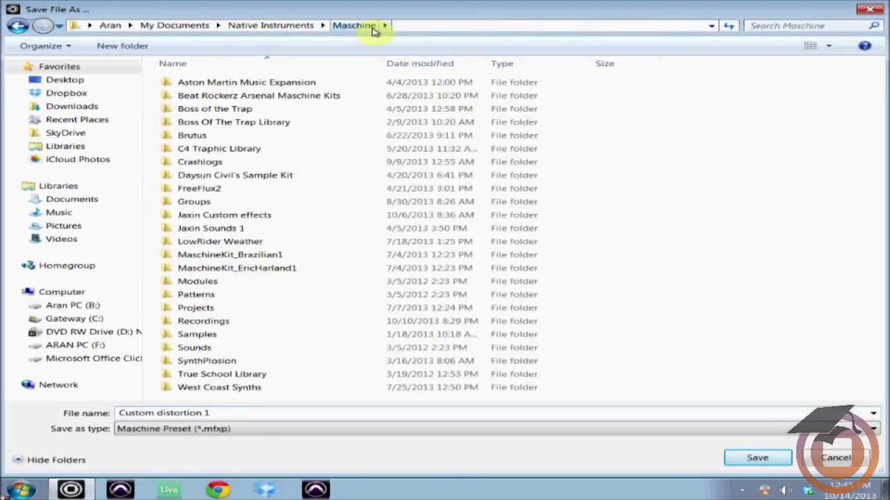
double_click(246, 280)
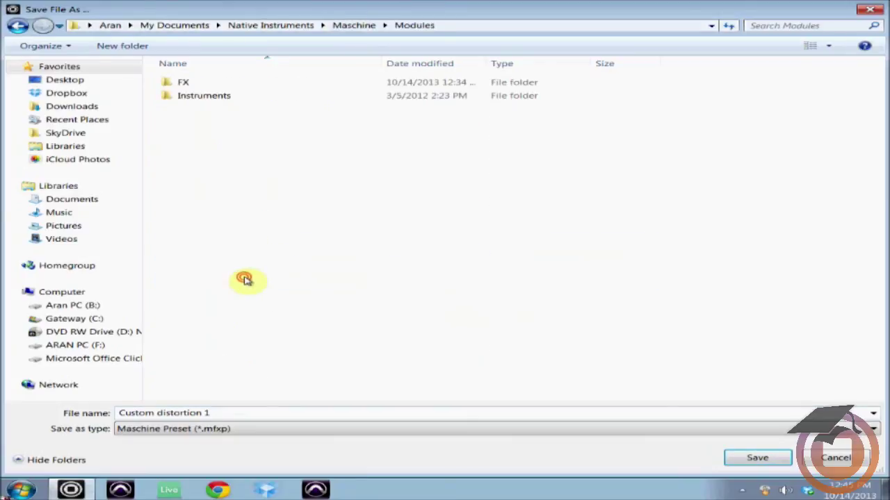
double_click(182, 84)
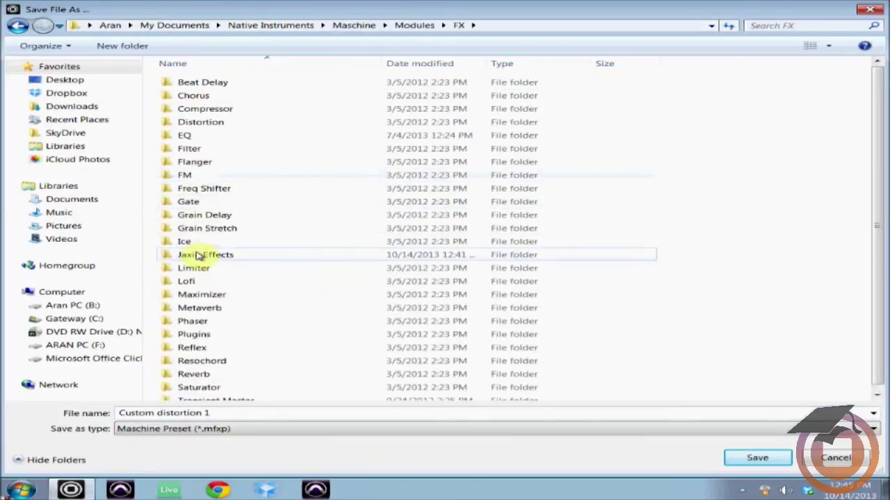
double_click(200, 255)
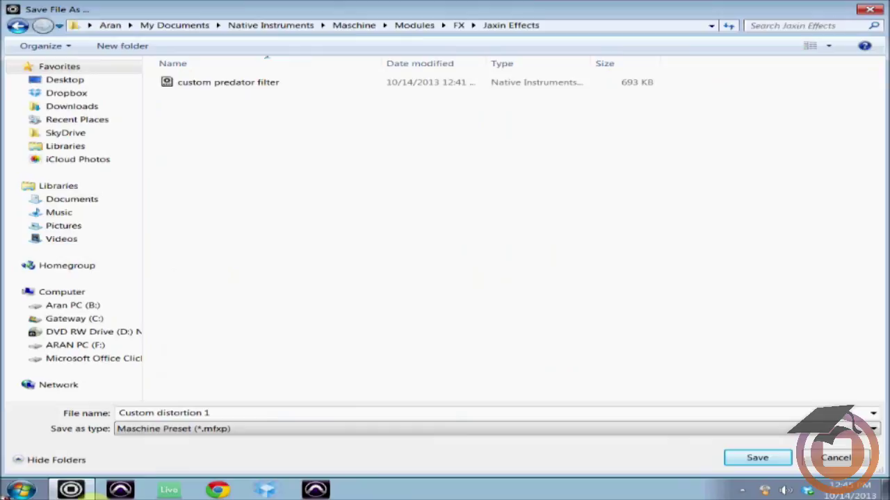
click(759, 458)
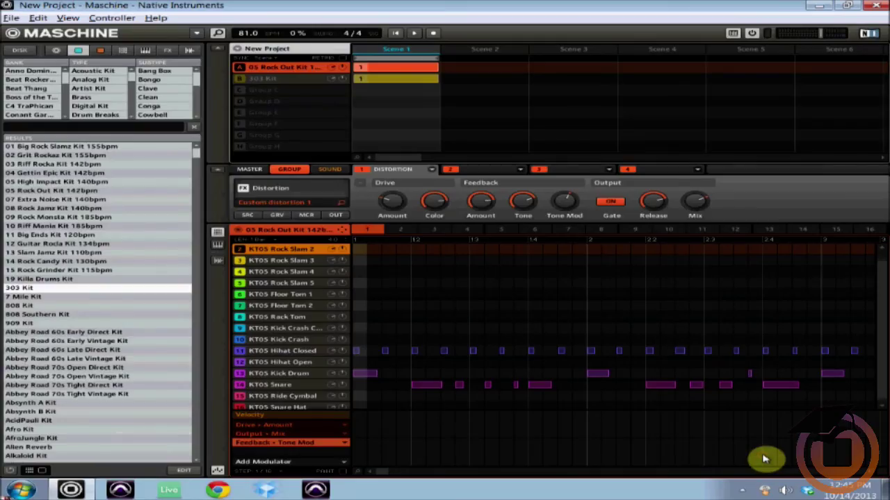
Set the first effect slot to (None) and start pattern playback
click(432, 171)
click(420, 183)
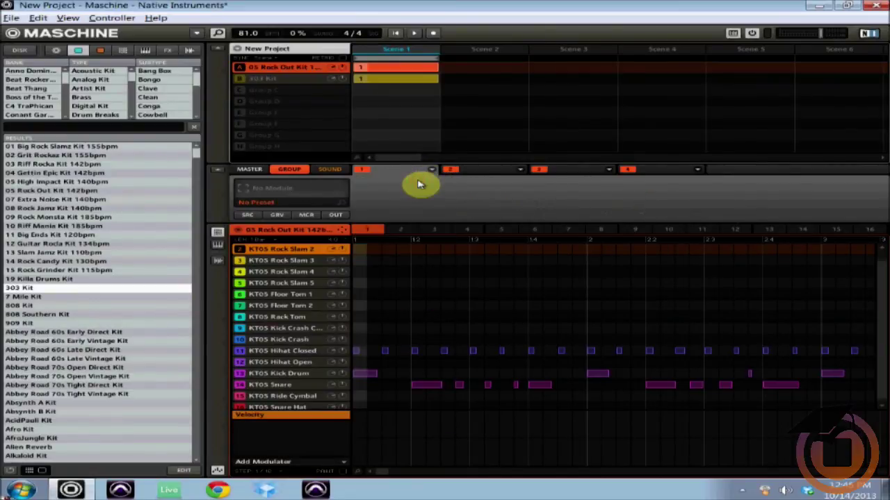
key(space)
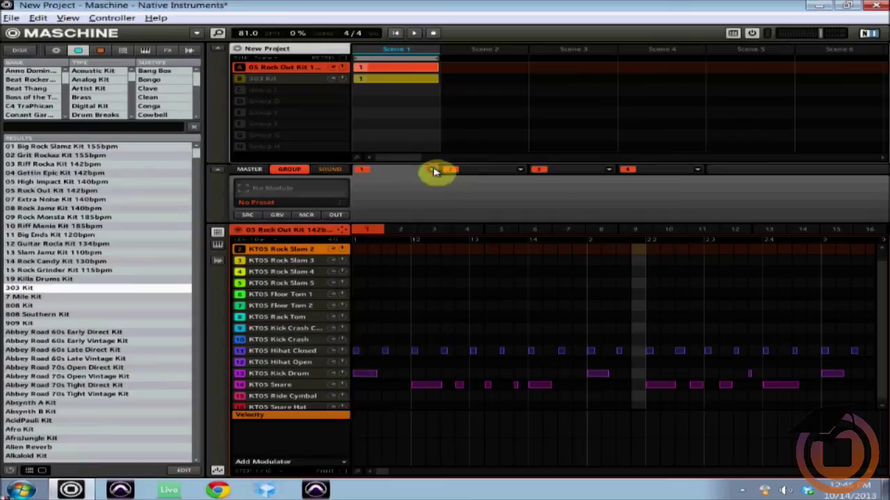
click(434, 172)
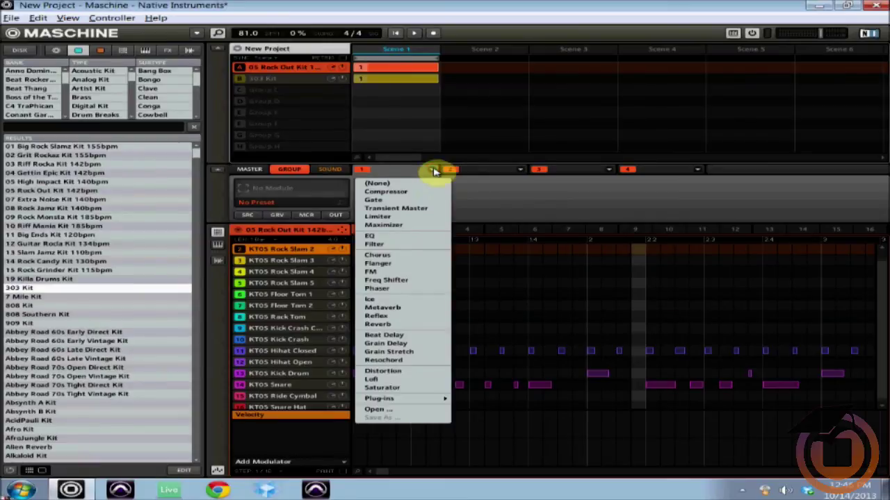
Open 'Custom distortion 1' from the Jaxin Effects folder into the first effect slot
click(381, 410)
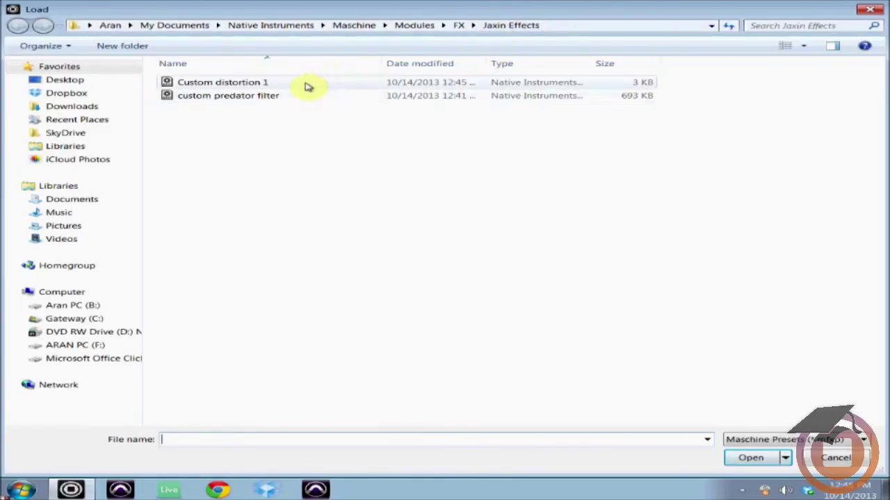
click(196, 85)
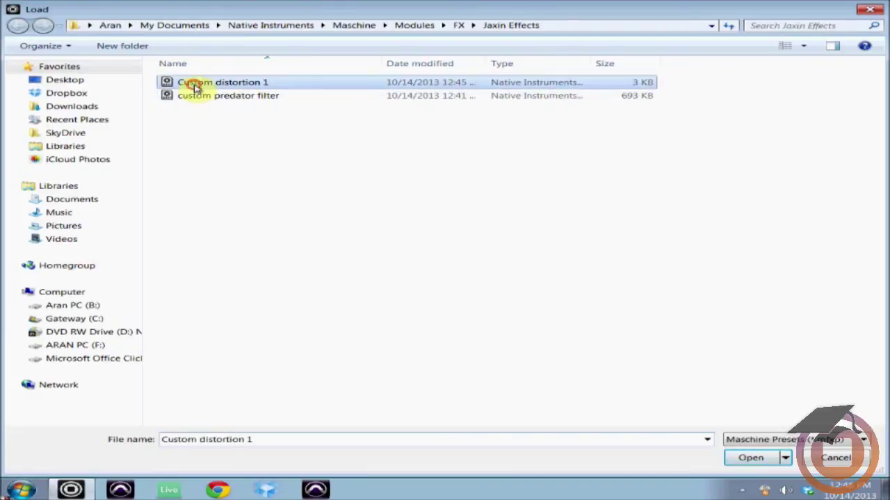
click(751, 458)
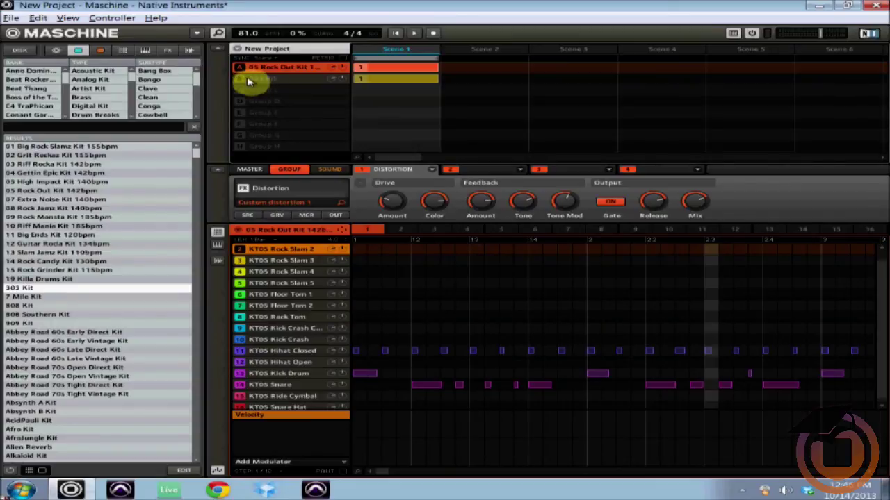
Mute group A (Rock Out Kit) and select group B, the 303 Kit
drag(239, 82, 238, 80)
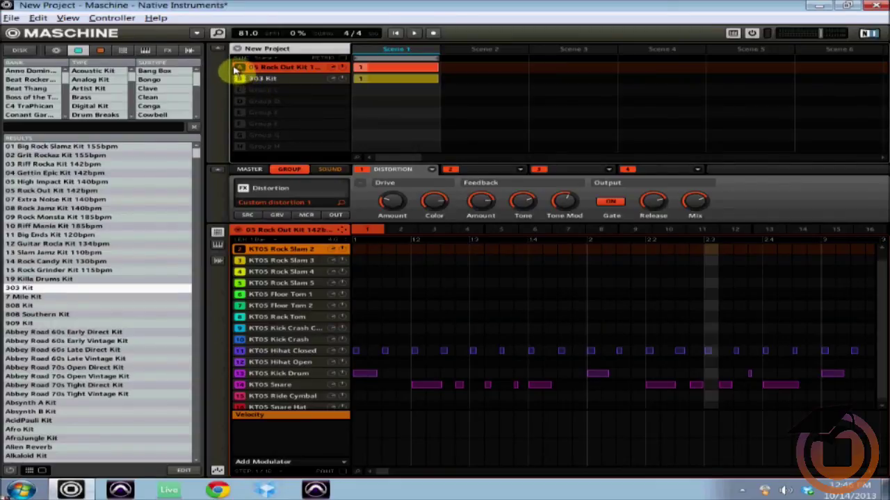
click(237, 68)
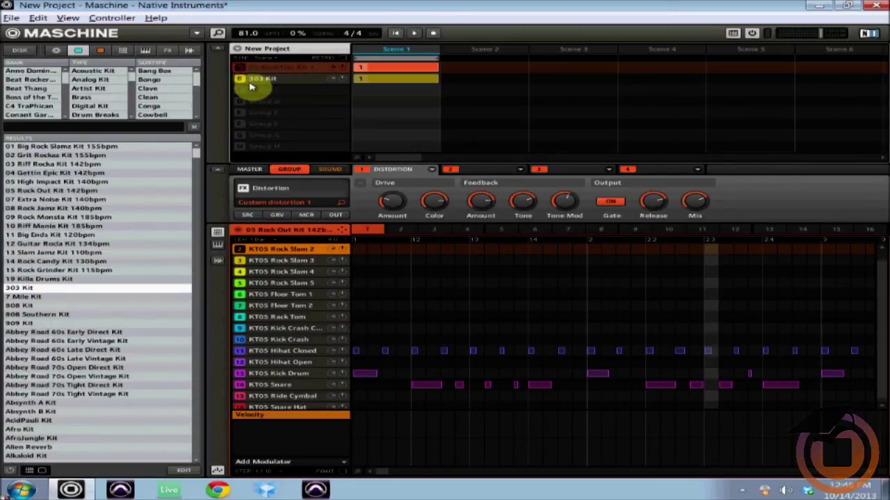
click(308, 79)
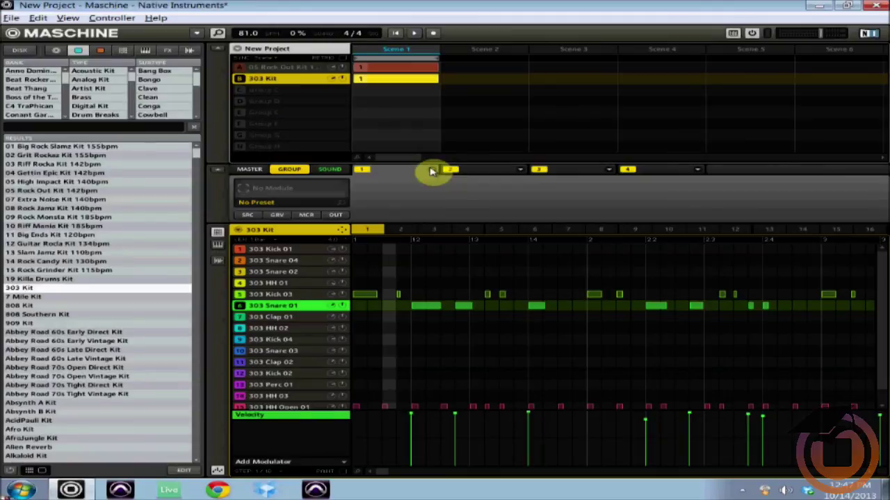
Insert the RP-Distort plug-in from the Plug-ins list into the 303 Kit's FX slot 1
click(430, 171)
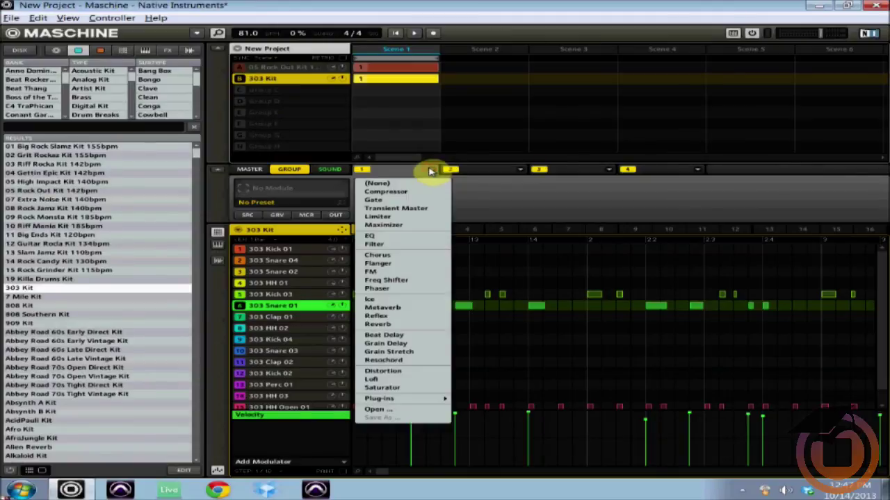
click(403, 398)
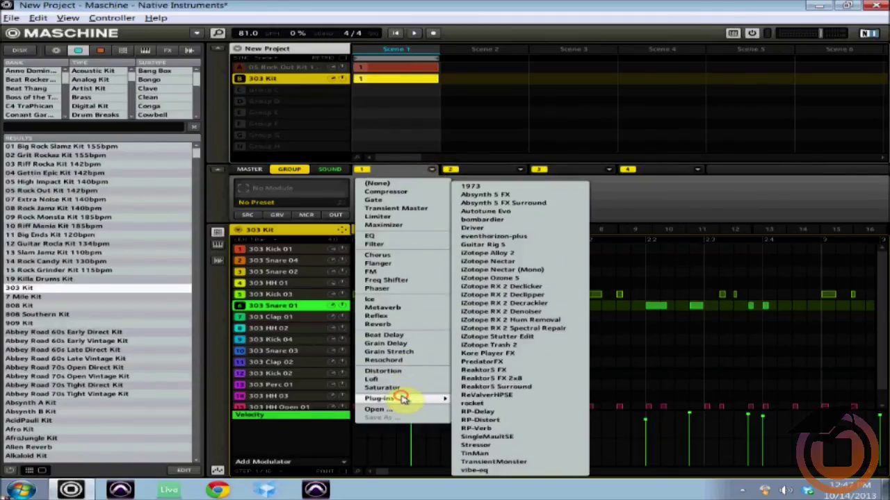
click(481, 420)
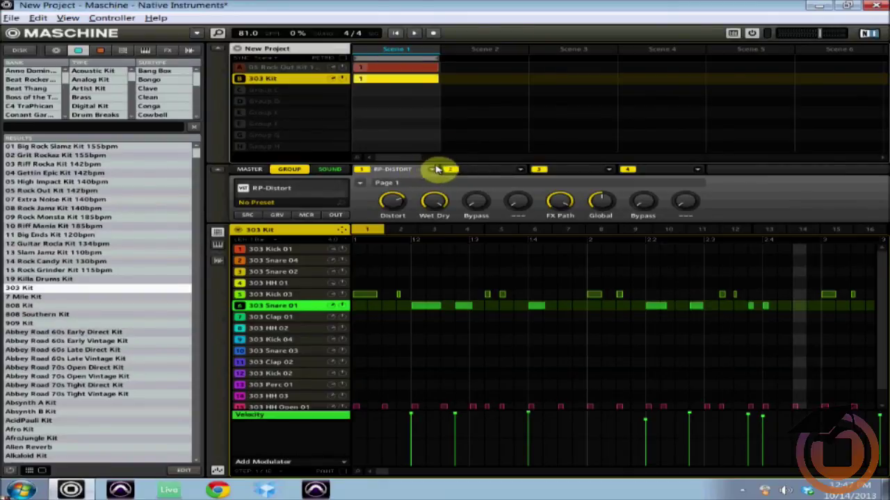
Set RP-Distort's Distort Type to overdrive with about 13.8 dB pre-boost
click(436, 169)
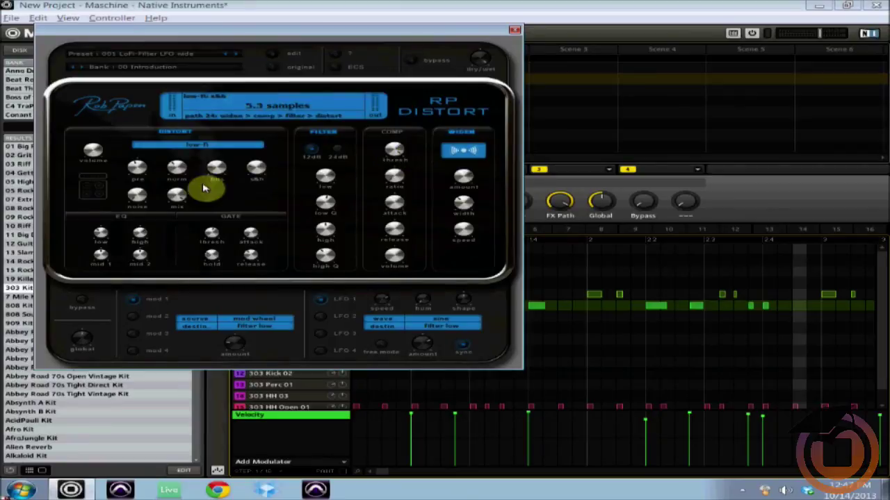
click(192, 145)
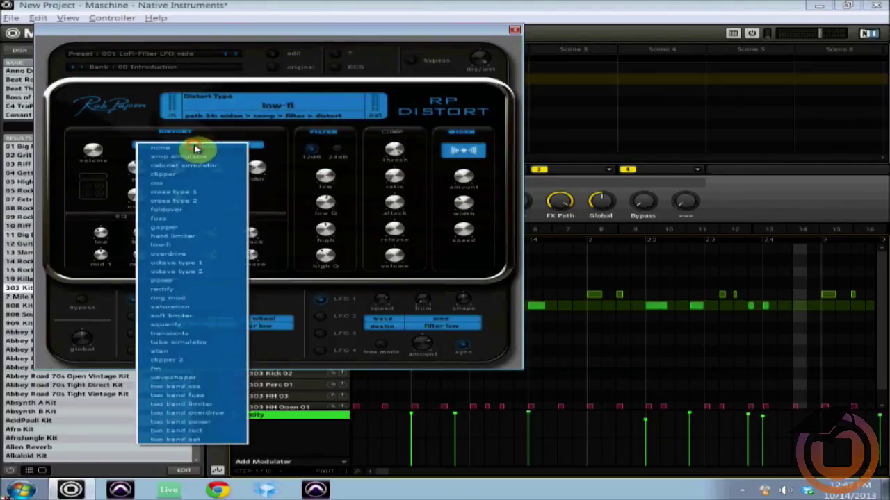
click(184, 257)
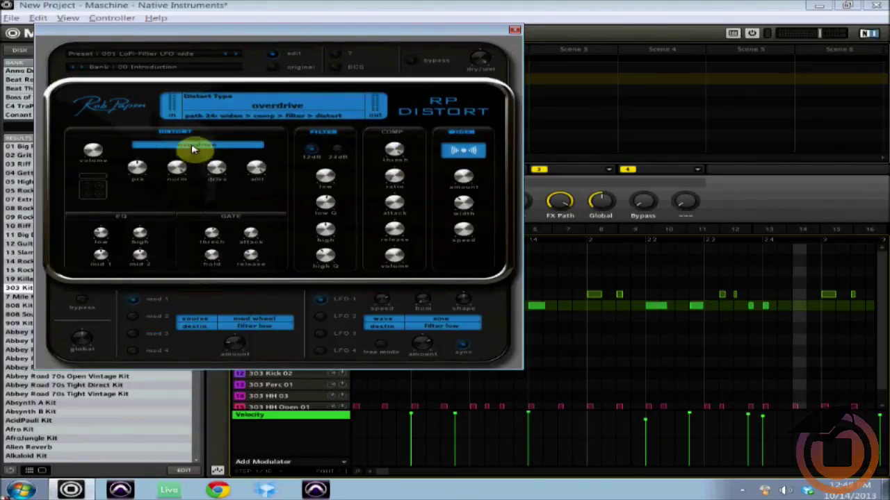
drag(138, 161, 145, 165)
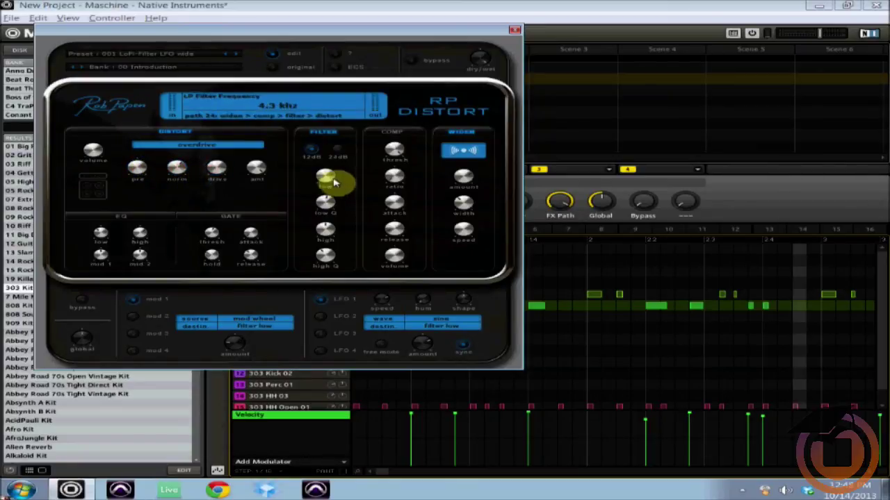
Tune low- and high-pass filter frequency and resonance, compressor ratio 4:1, and low EQ about -1.5 dB
drag(334, 179, 336, 150)
drag(324, 202, 318, 185)
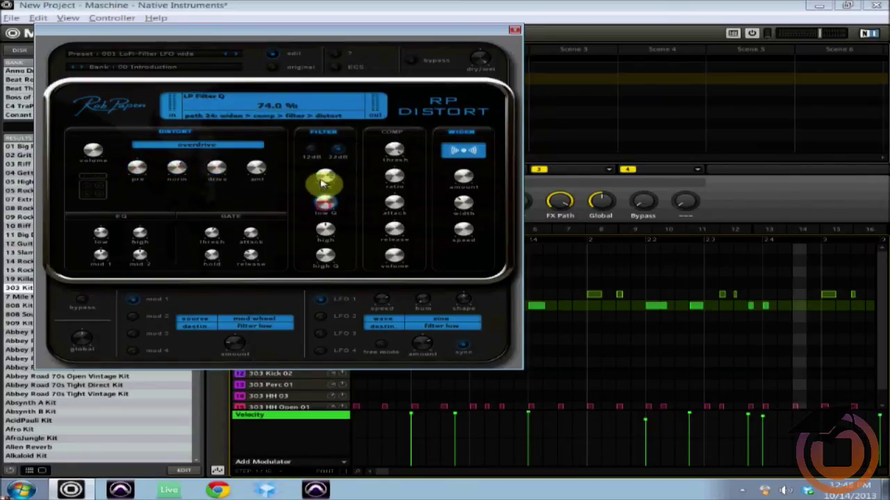
mouse_move(398, 170)
mouse_down()
mouse_move(392, 139)
mouse_move(395, 177)
mouse_up()
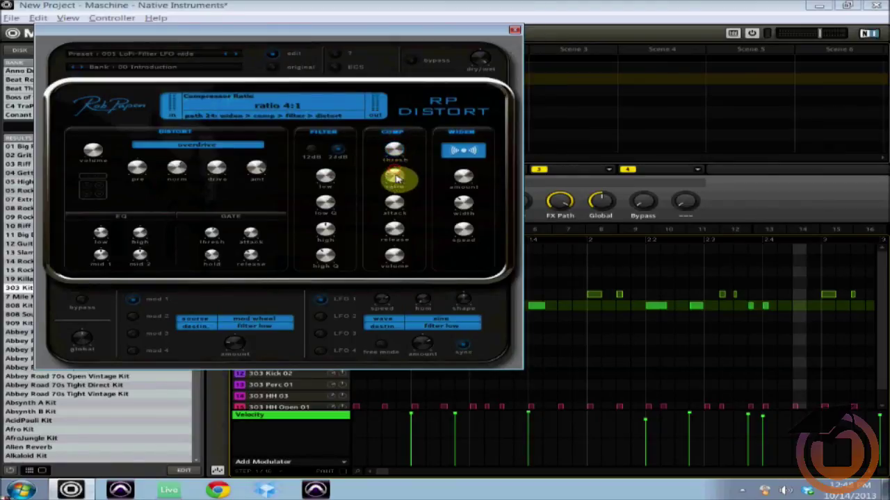
click(395, 201)
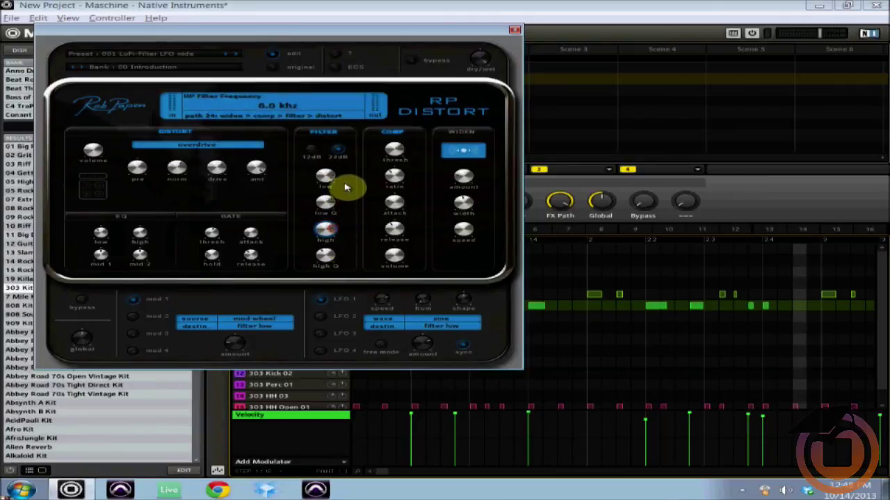
click(325, 259)
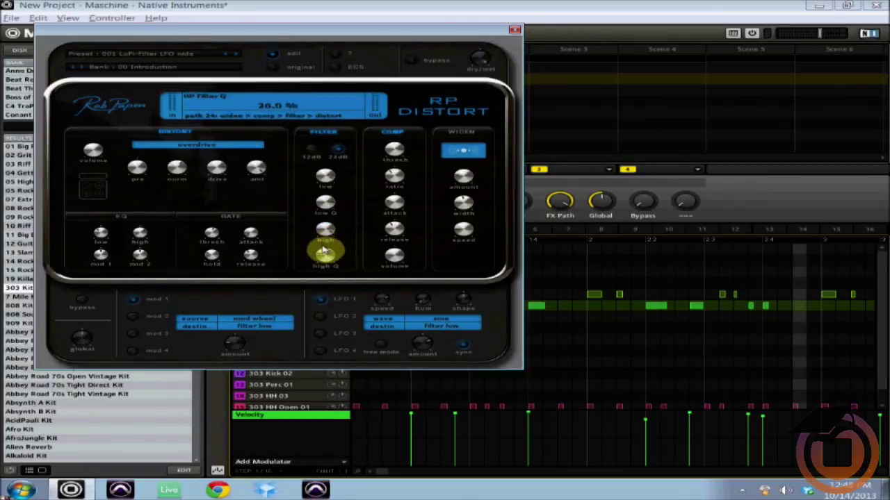
drag(324, 238, 323, 219)
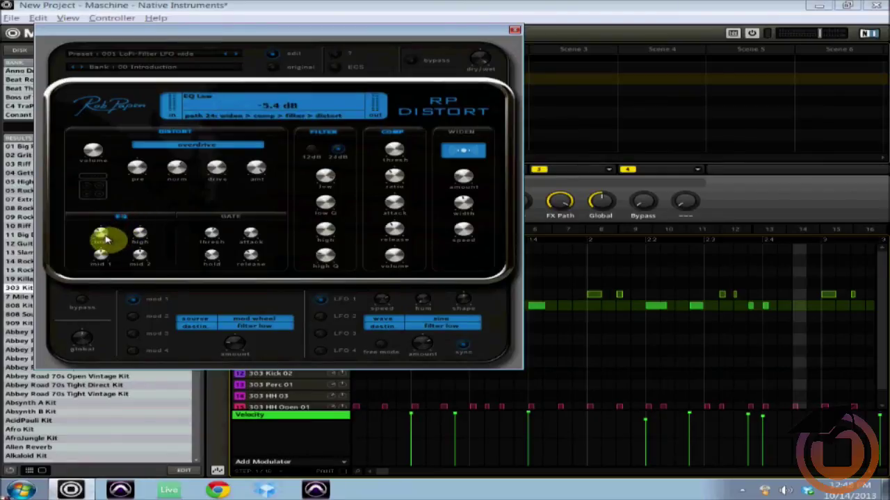
drag(104, 238, 103, 228)
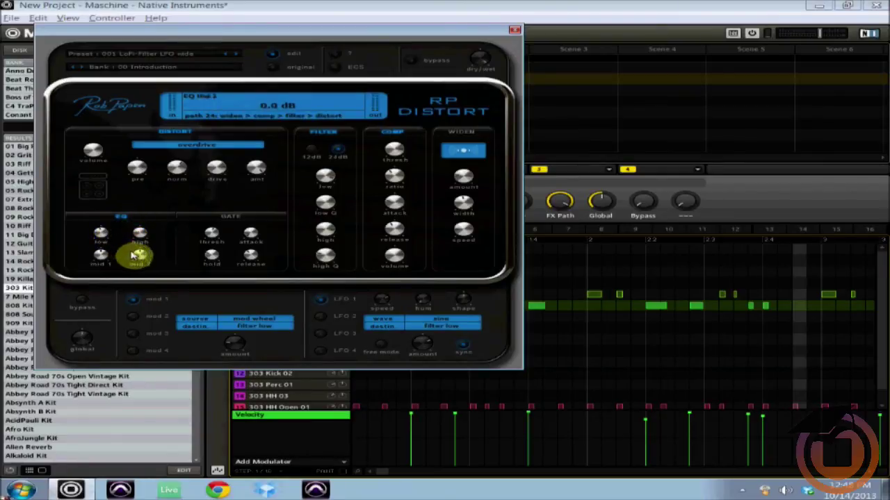
Set mod 2's source to mod/after and close the RP-Distort editor
click(135, 317)
click(248, 319)
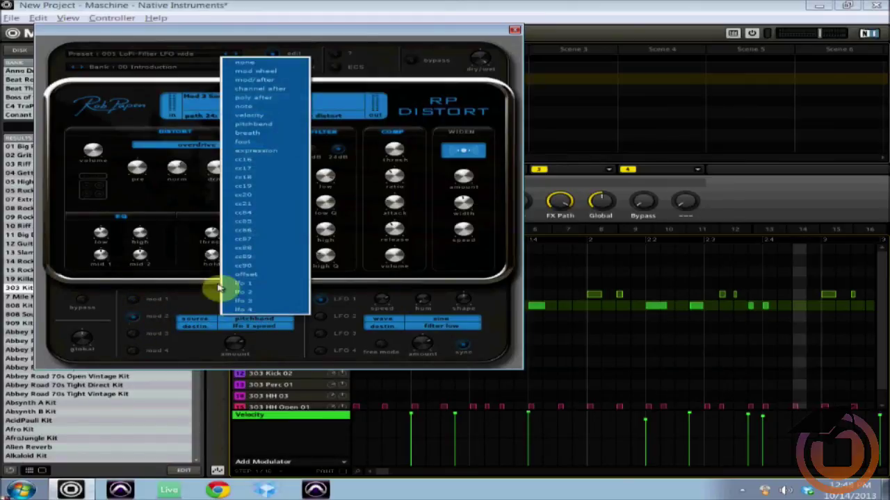
click(246, 230)
click(239, 320)
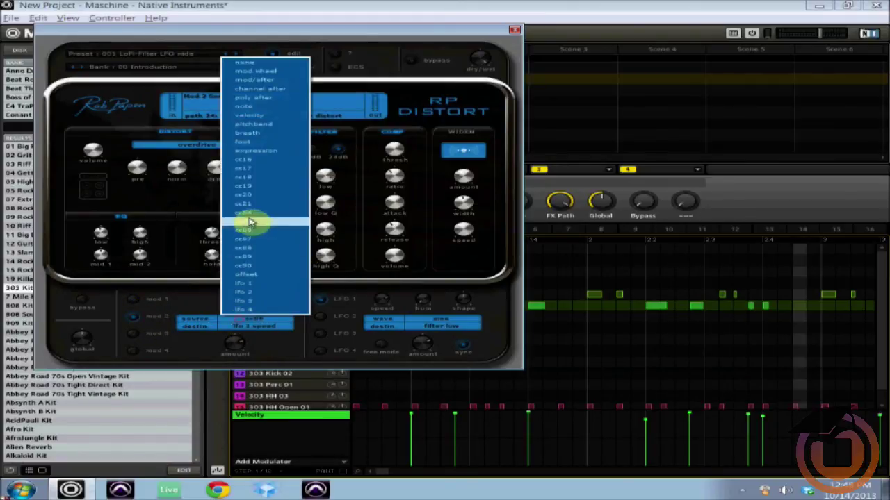
click(271, 81)
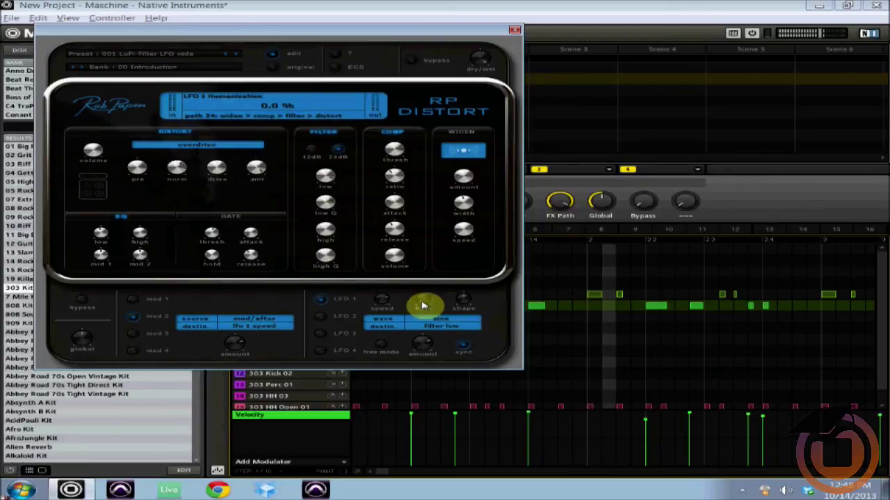
click(515, 31)
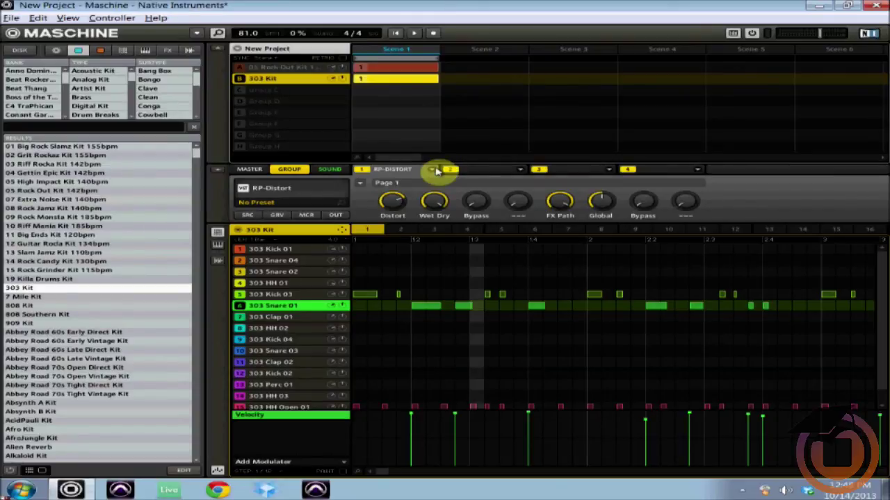
Save RP-Distort as 'Custom RP Filter distortion' in the Jaxin Effects folder
click(433, 170)
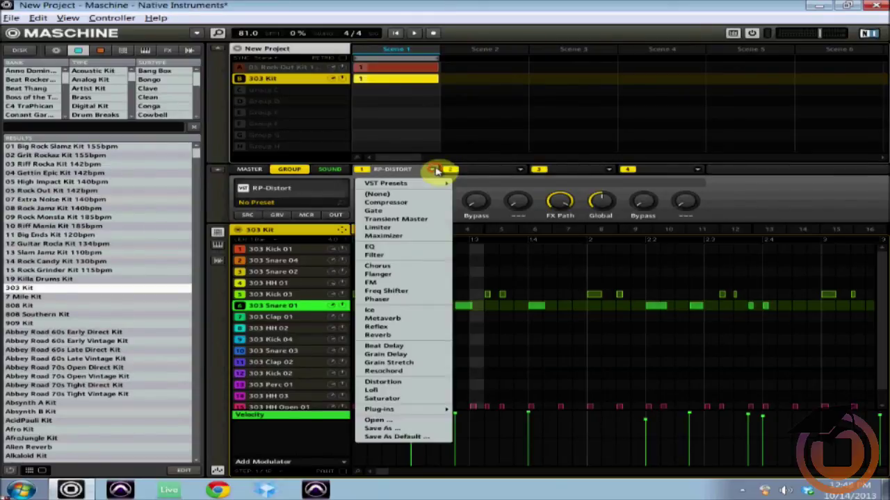
click(400, 432)
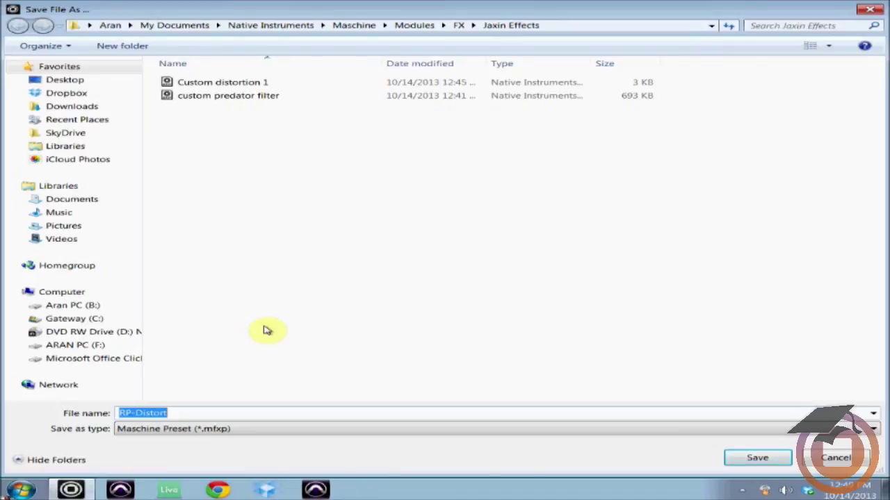
text(Custo)
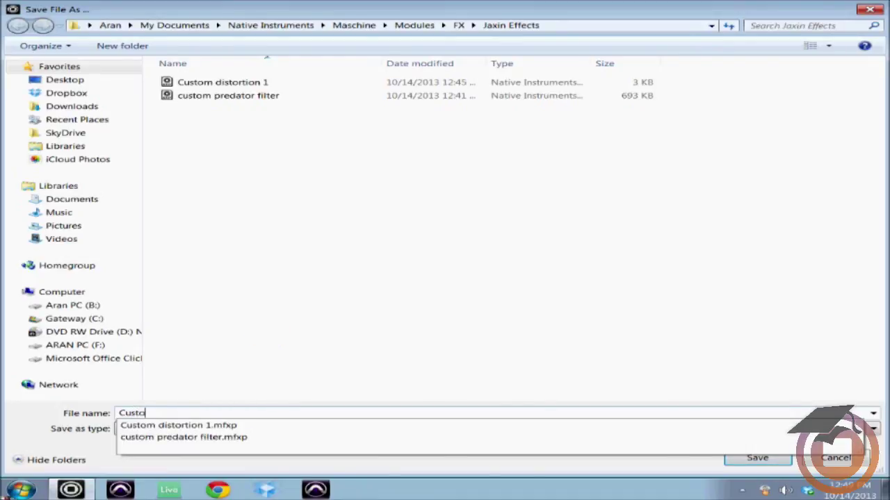
text(m RP Filter distorti)
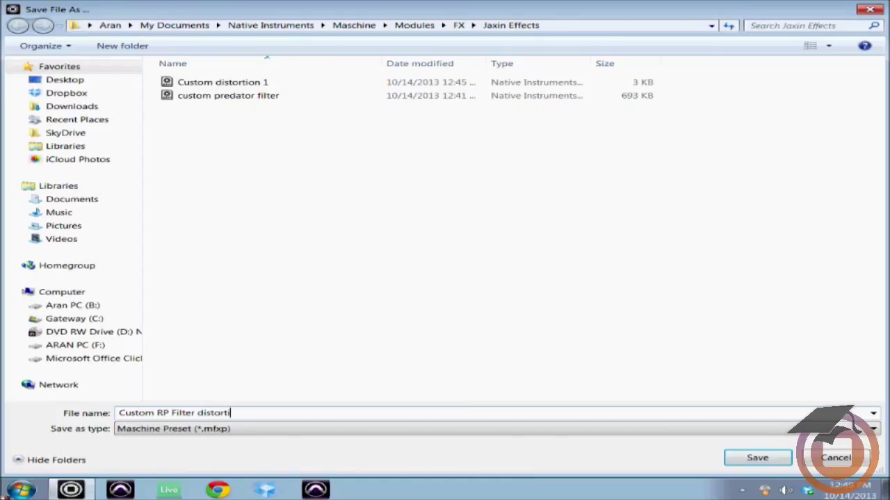
text(on)
key(Return)
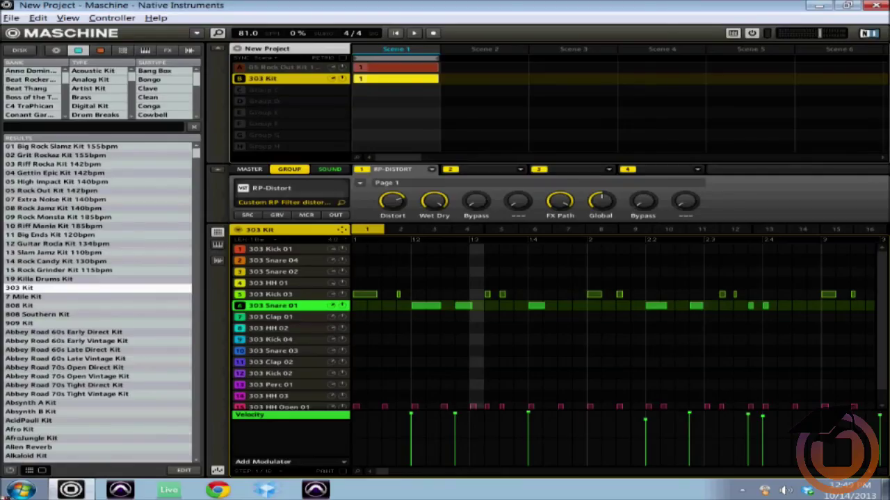
Empty the 303 Kit's first effect slot, then load the 'Custom RP Filter distortion' preset from Jaxin Effects
click(432, 170)
click(410, 194)
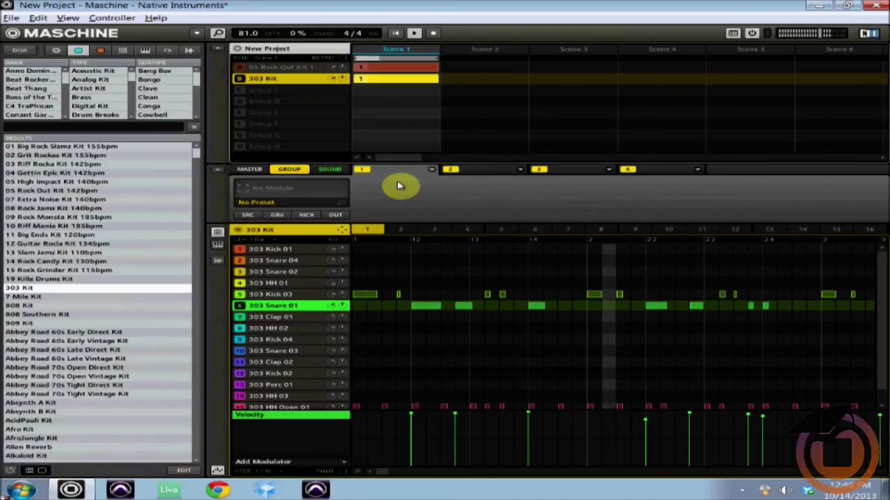
click(431, 169)
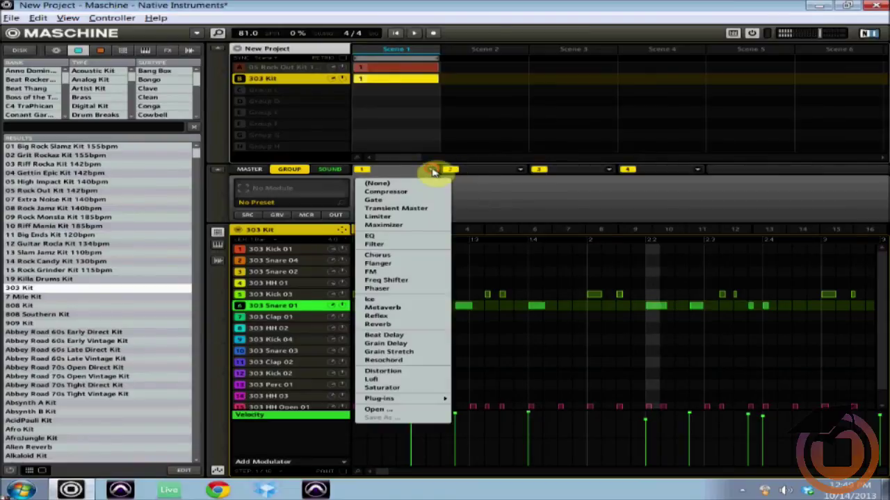
click(386, 410)
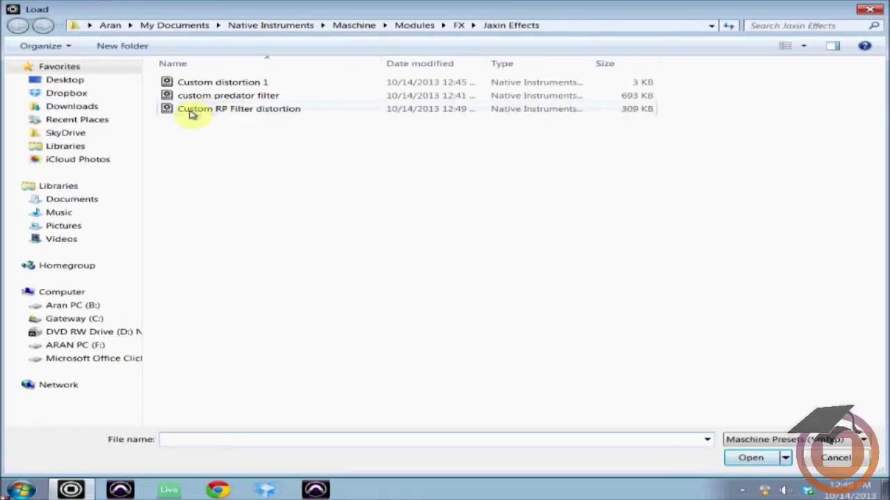
click(253, 111)
click(751, 457)
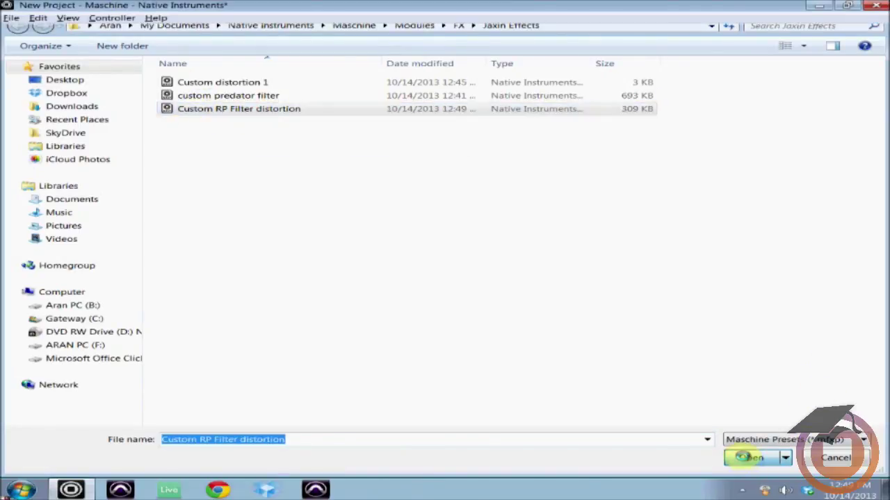